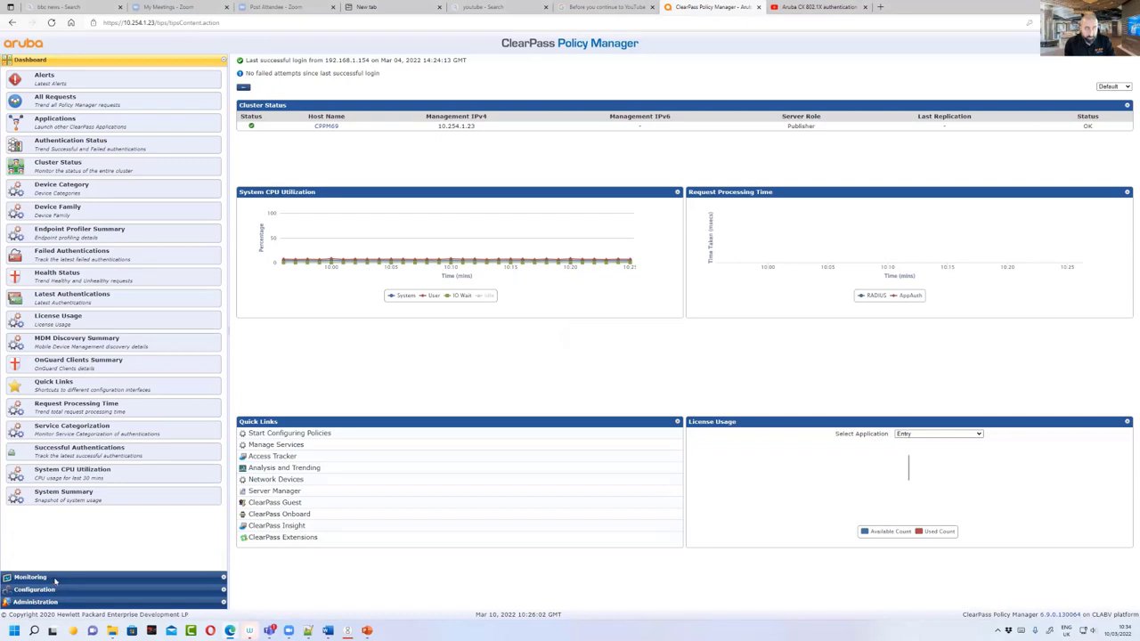
Step: Set the Access Tracker date range to the last 1 week and save the setting
{"action": "left_click", "coordinate": [31, 578]}
{"action": "left_click", "coordinate": [56, 94]}
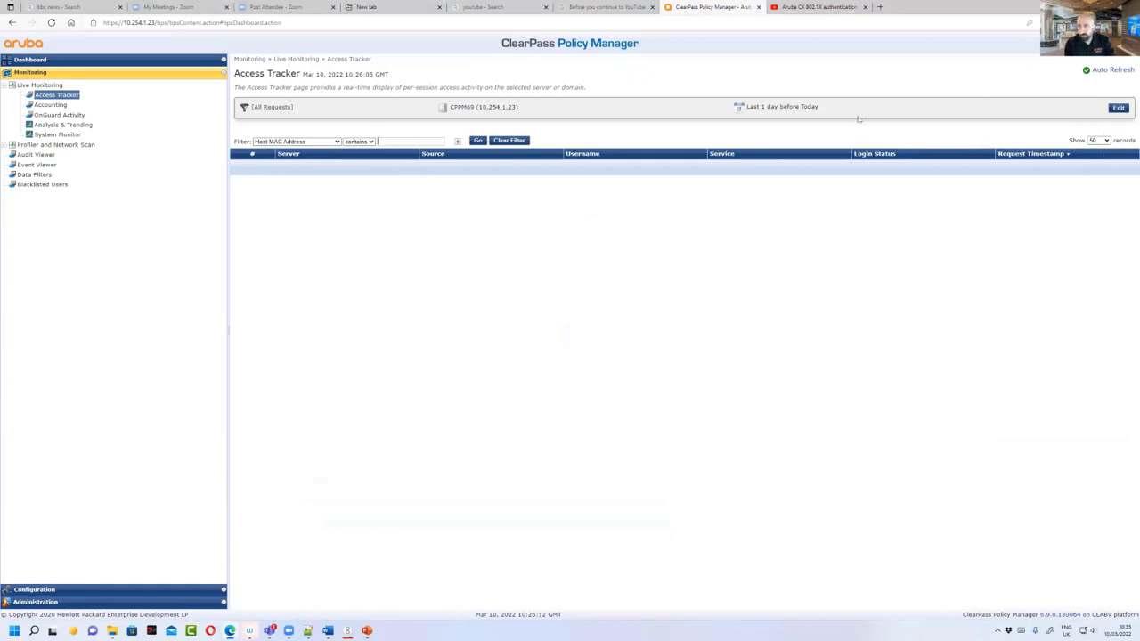
{"action": "left_click", "coordinate": [1118, 108]}
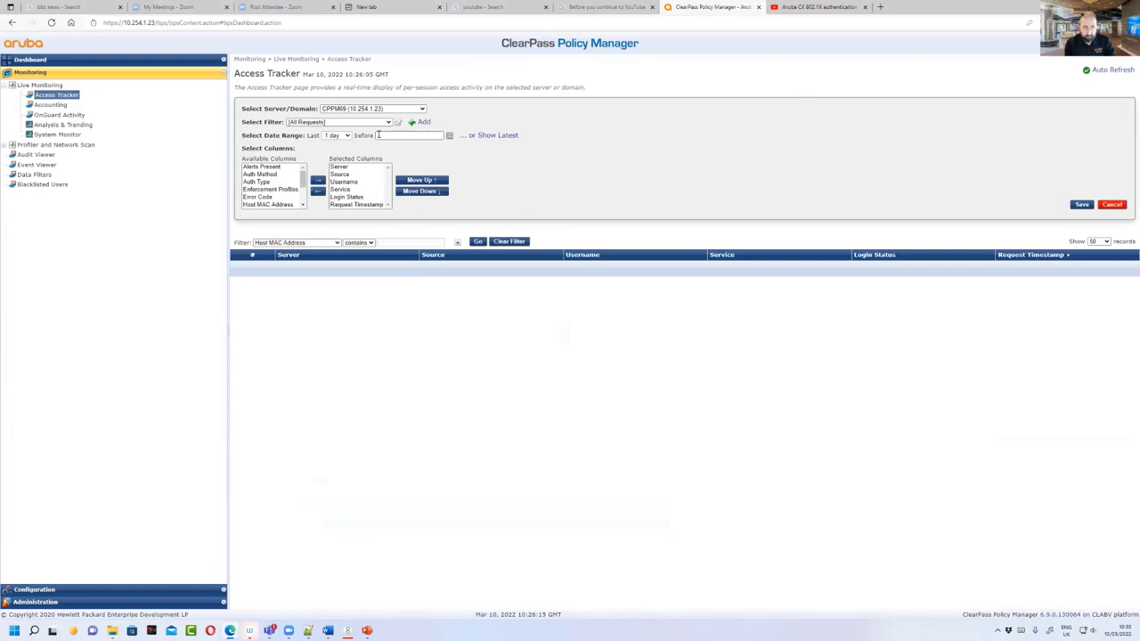
{"action": "left_click", "coordinate": [346, 136]}
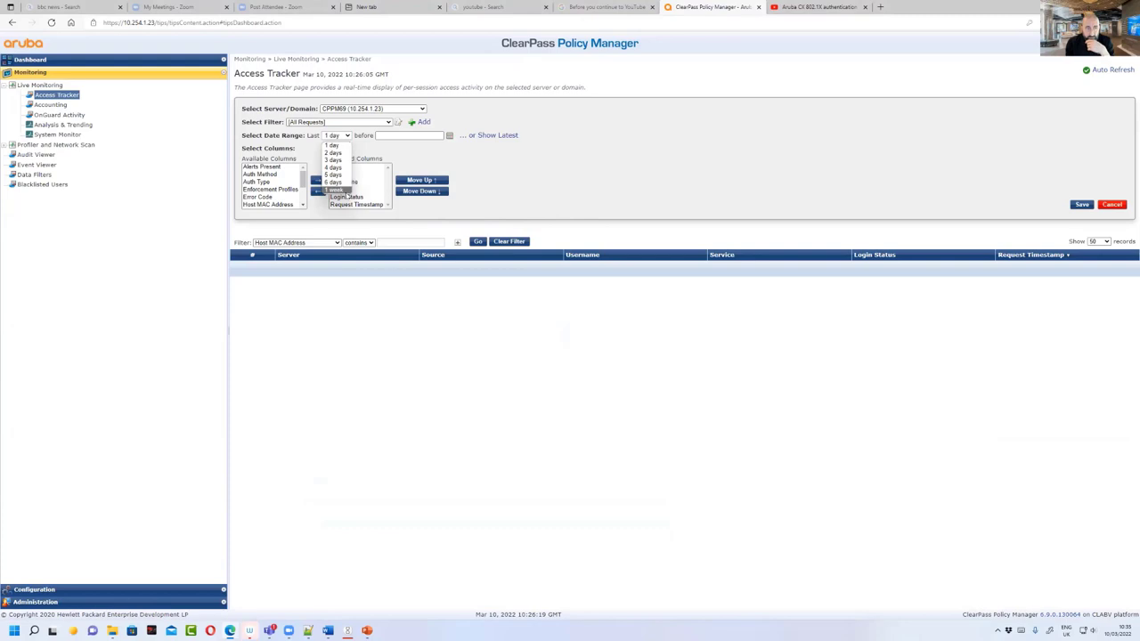
{"action": "left_click", "coordinate": [337, 190]}
{"action": "left_click", "coordinate": [1082, 204]}
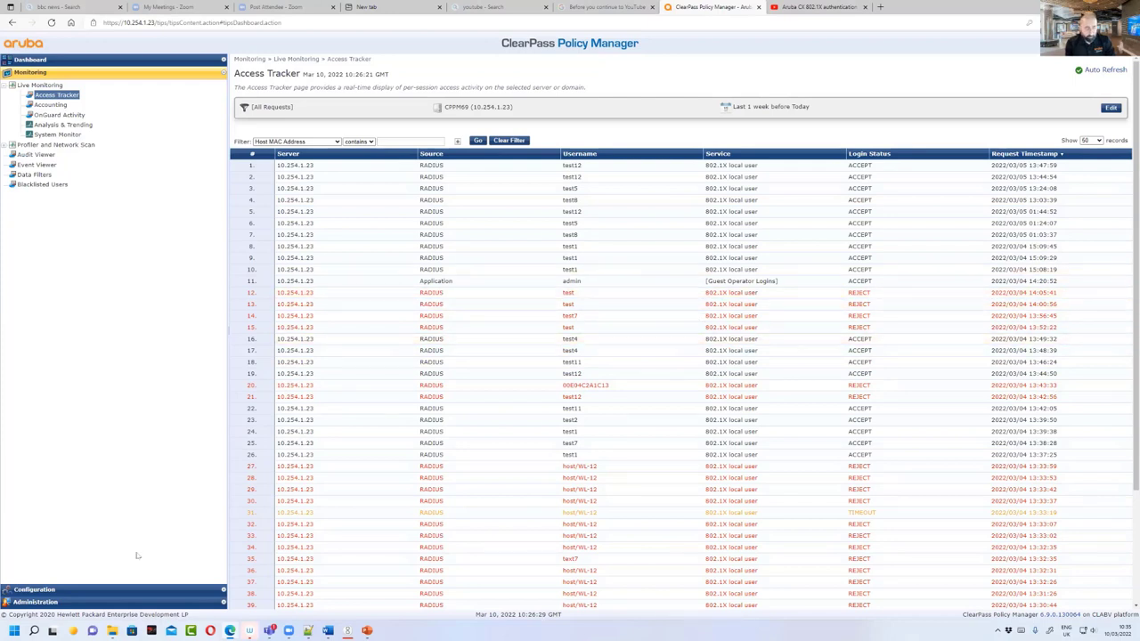
Step: Open the 802.1X wired Access Service and review its service rule conditions, especially the NAS-Port-Type value
{"action": "left_click", "coordinate": [25, 591]}
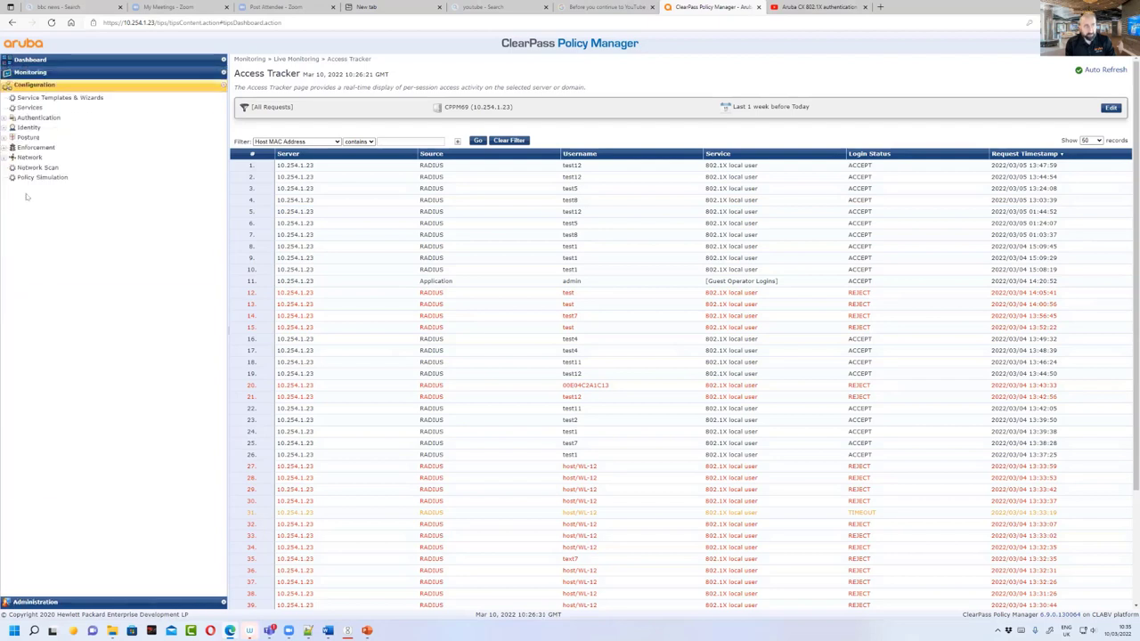
{"action": "left_click", "coordinate": [27, 109]}
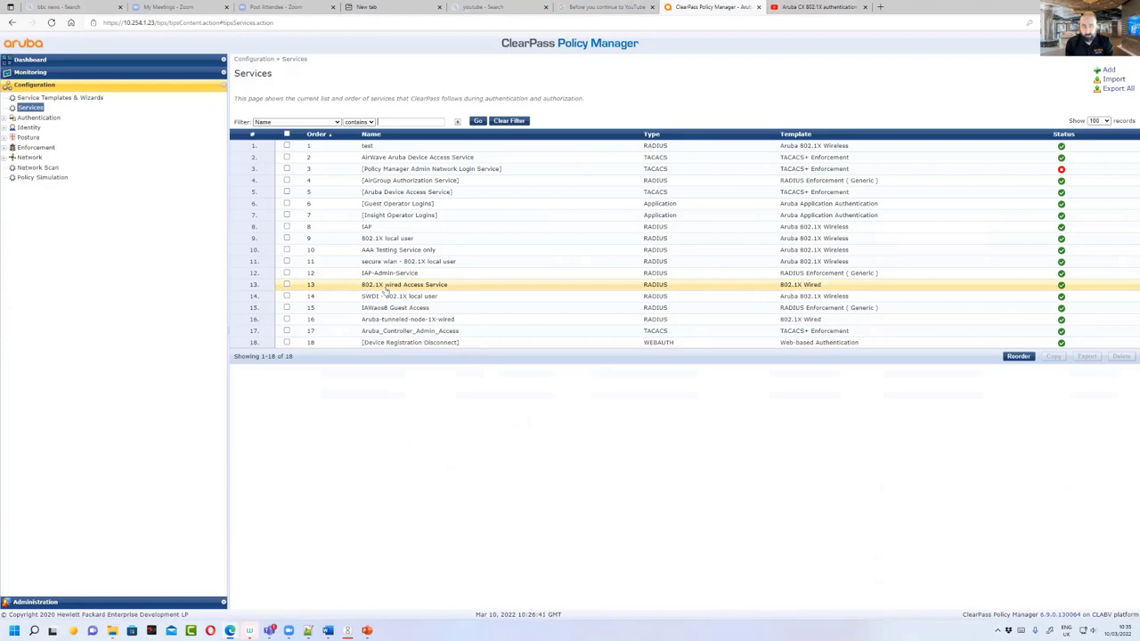
{"action": "left_click", "coordinate": [386, 288]}
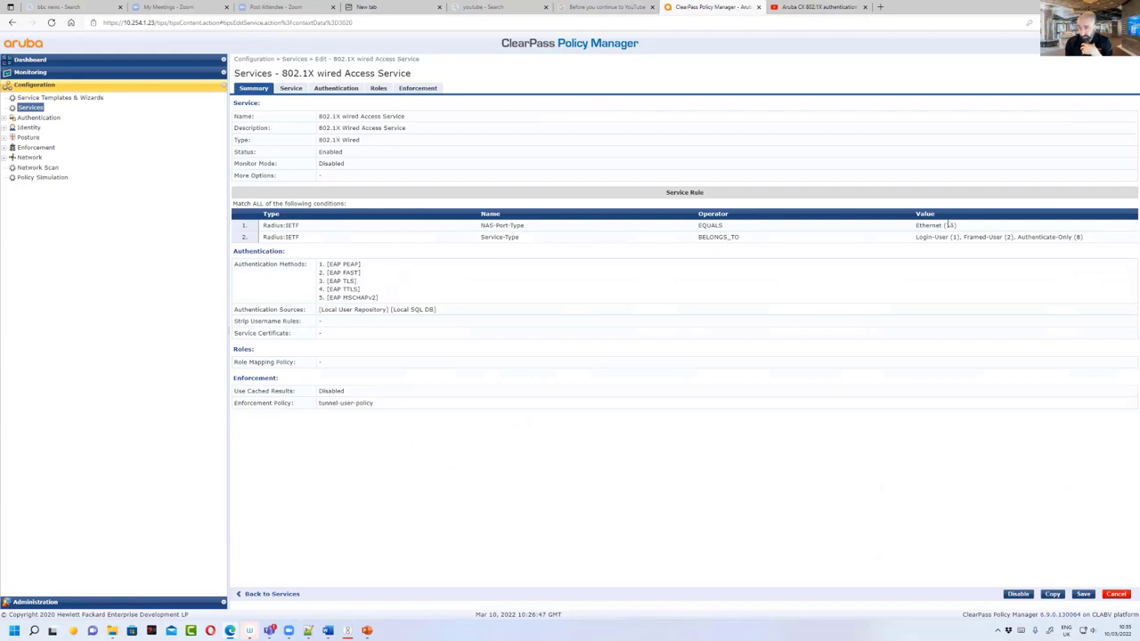
{"action": "left_click_drag", "start_coordinate": [959, 226], "coordinate": [920, 228]}
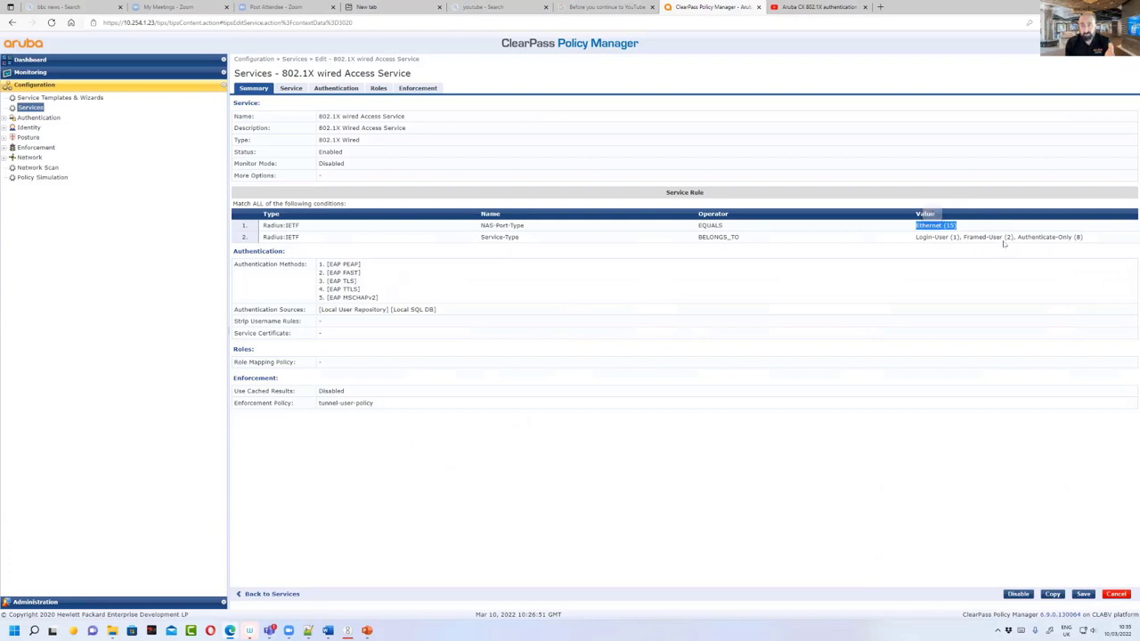
{"action": "left_click", "coordinate": [940, 277]}
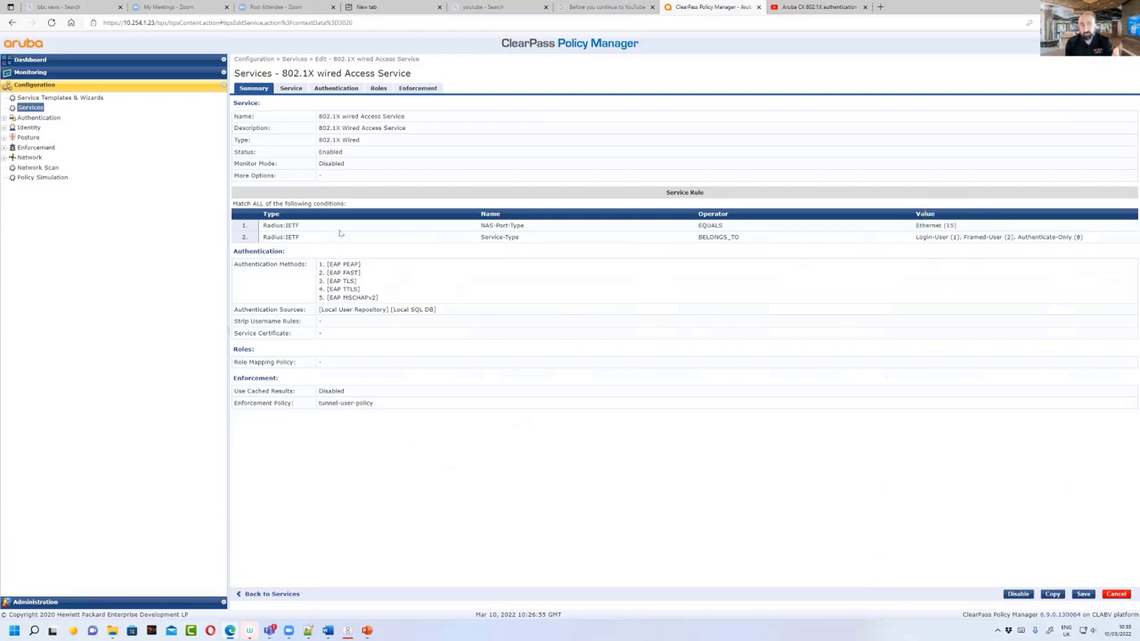
Step: Open the rules of the service's tunnel-user-policy enforcement policy and copy the action name tunnel-employee
{"action": "left_click", "coordinate": [426, 91]}
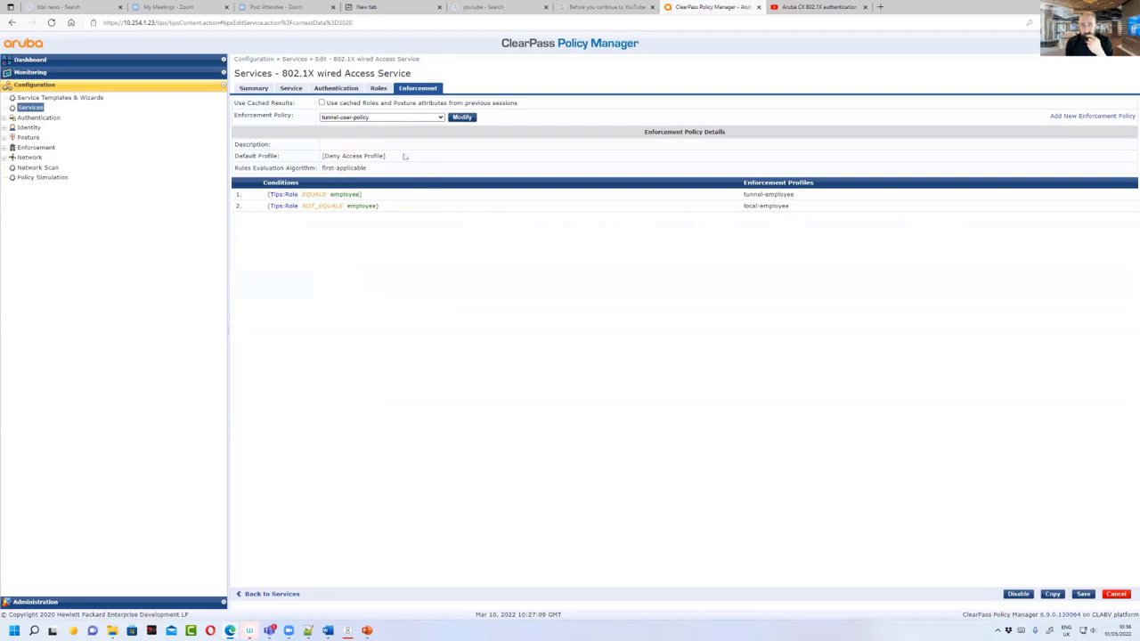
{"action": "left_click", "coordinate": [462, 117]}
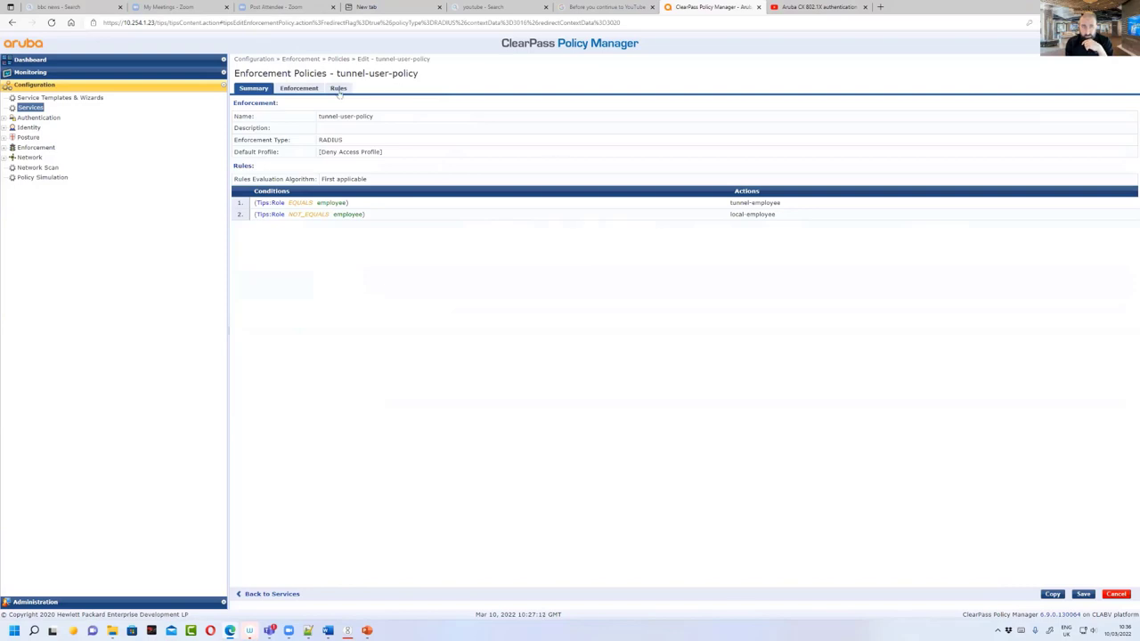
{"action": "left_click", "coordinate": [341, 91]}
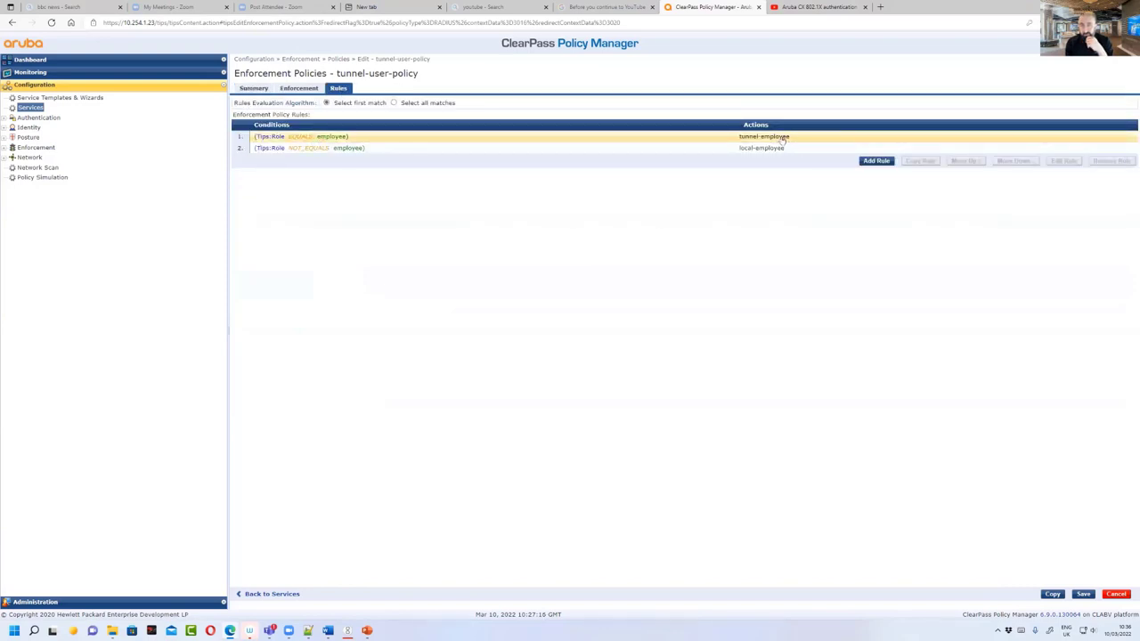
{"action": "left_click_drag", "start_coordinate": [790, 137], "coordinate": [738, 139]}
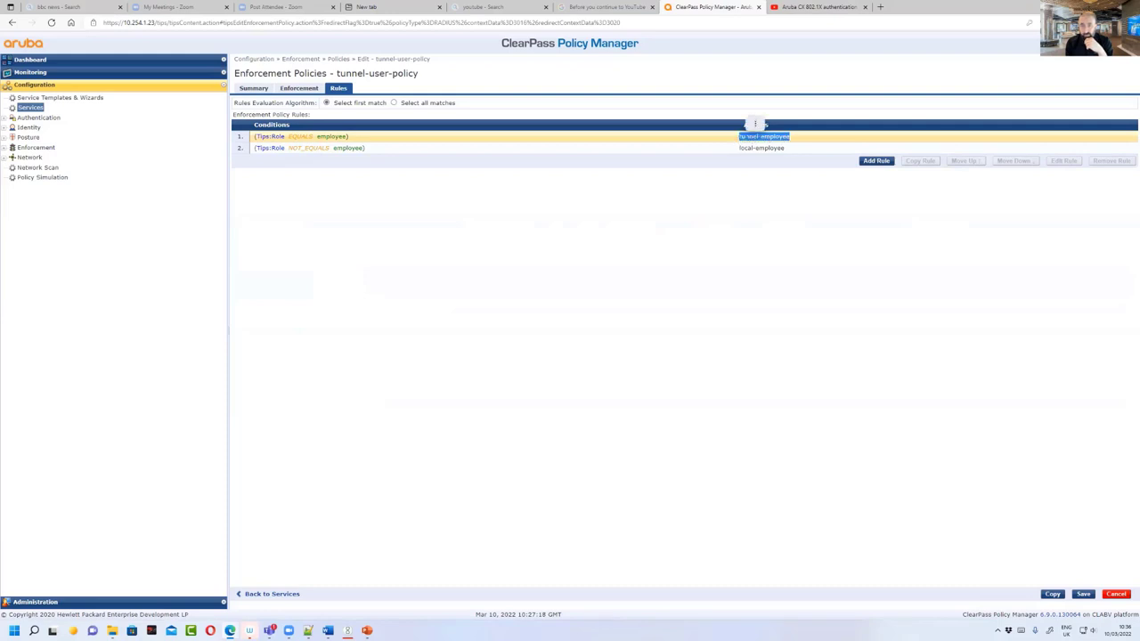
{"action": "right_click", "coordinate": [752, 135]}
{"action": "left_click", "coordinate": [764, 145]}
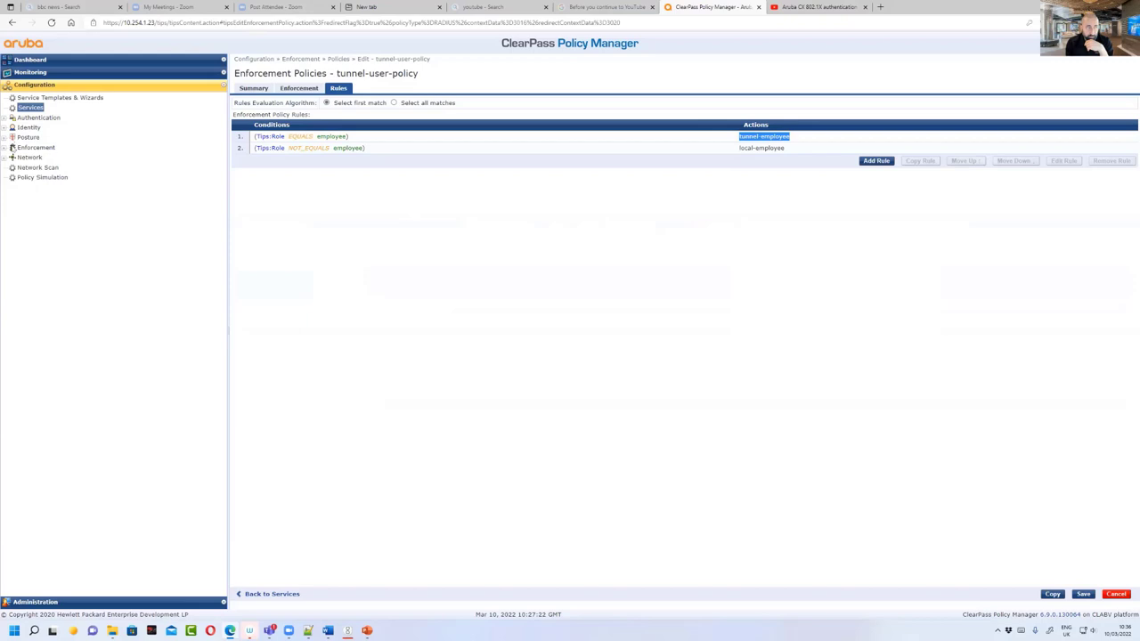
Step: Filter the enforcement profiles by the name tunnel-employee and open the matching profile's general settings
{"action": "left_click", "coordinate": [7, 150]}
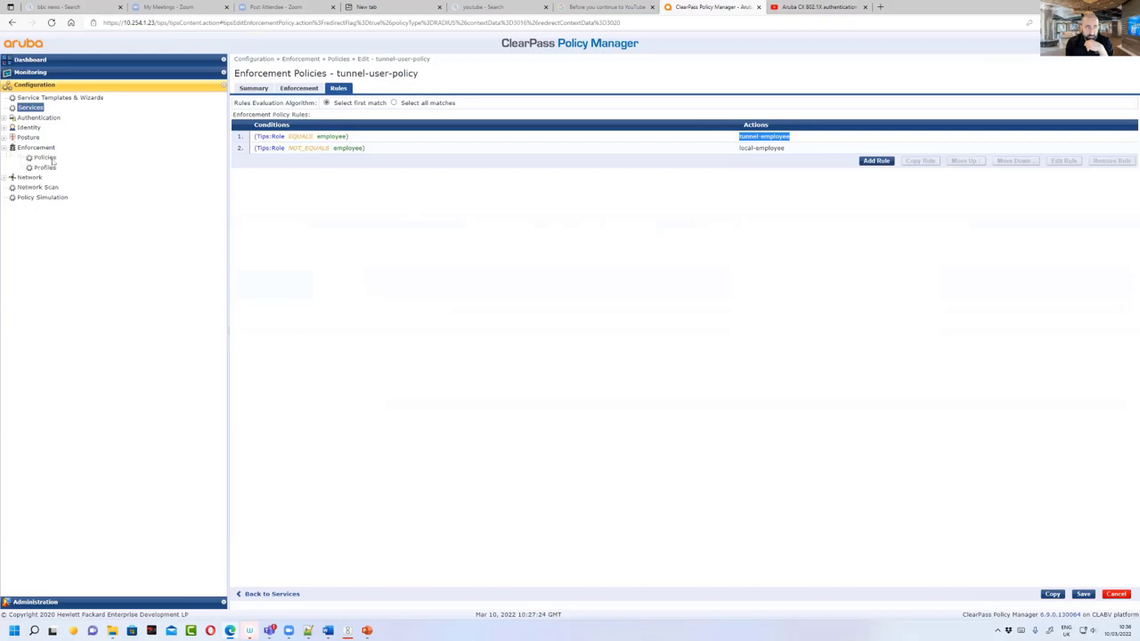
{"action": "left_click", "coordinate": [44, 168]}
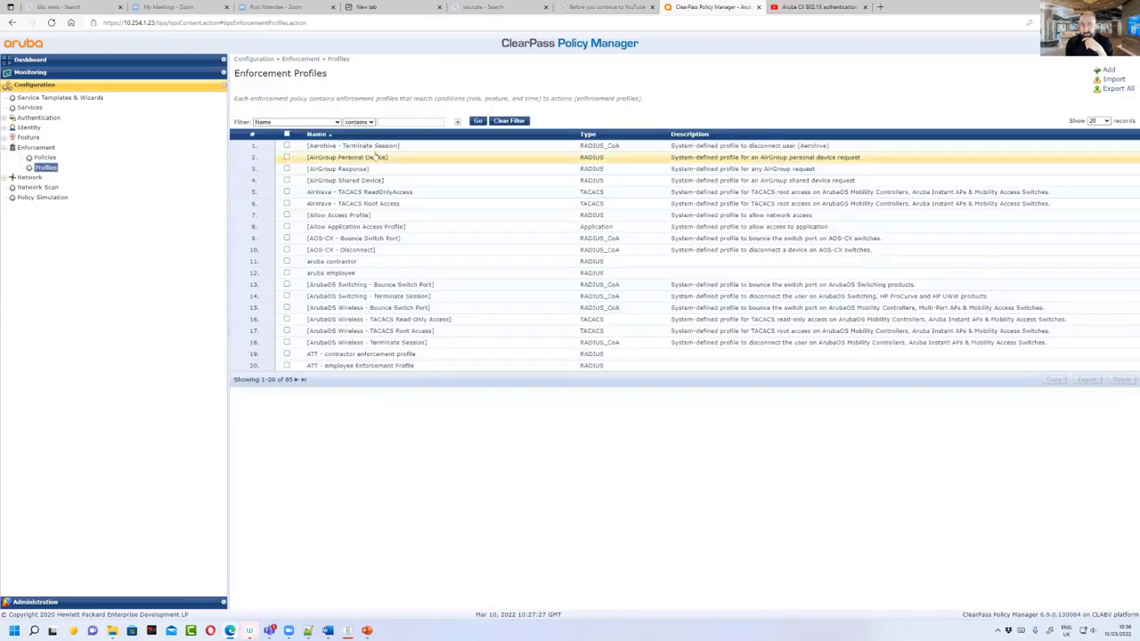
{"action": "right_click", "coordinate": [409, 122]}
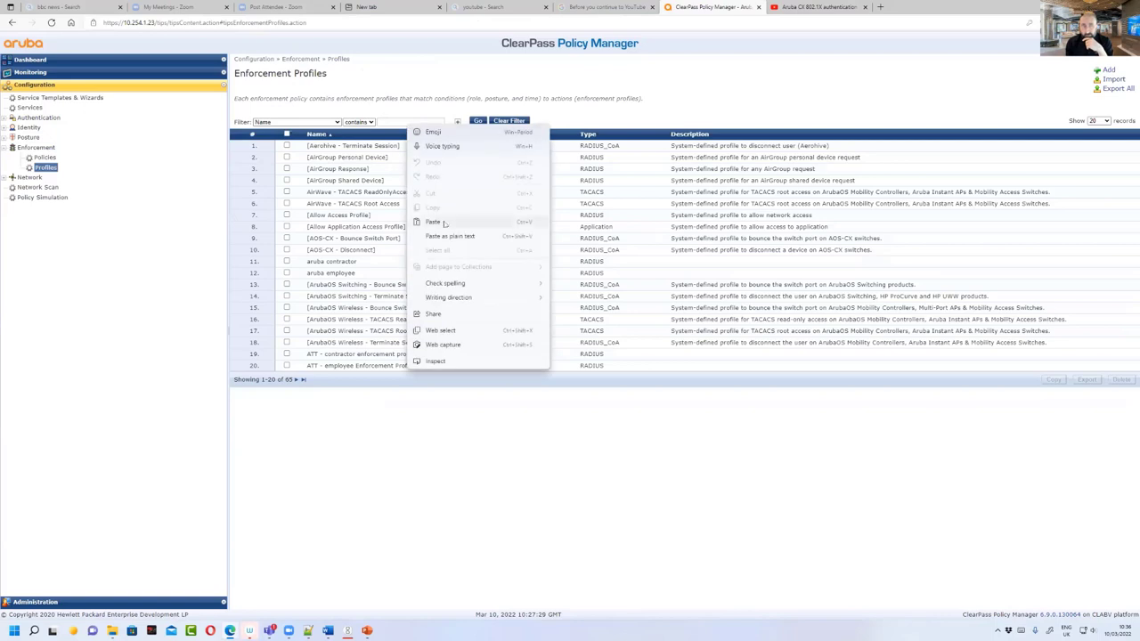
{"action": "left_click", "coordinate": [433, 222]}
{"action": "left_click", "coordinate": [478, 121]}
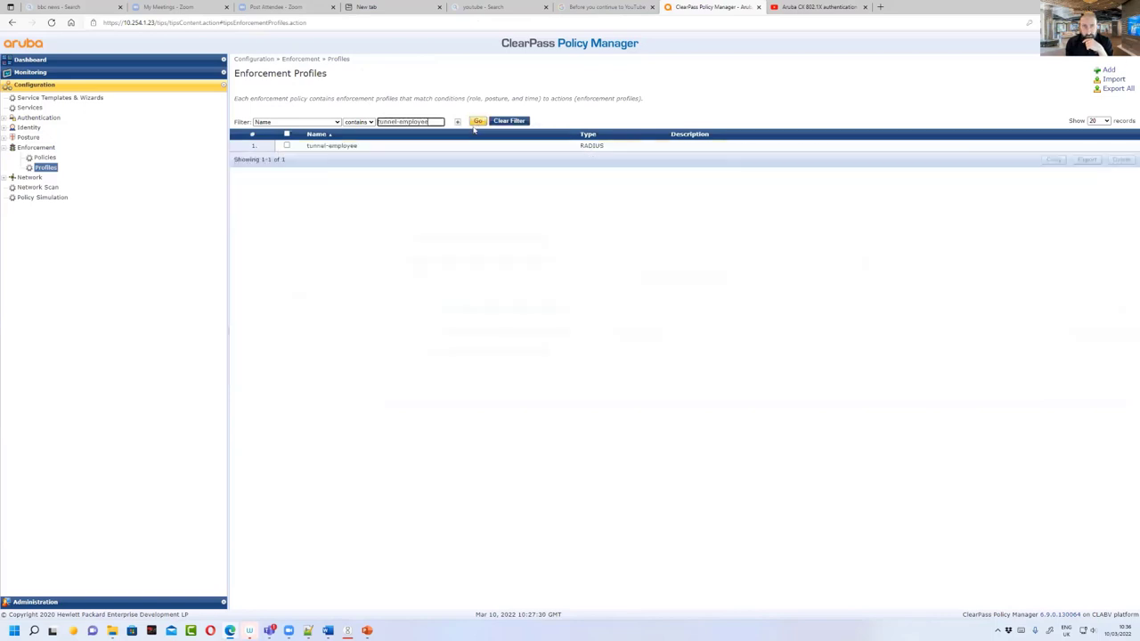
{"action": "left_click", "coordinate": [325, 145]}
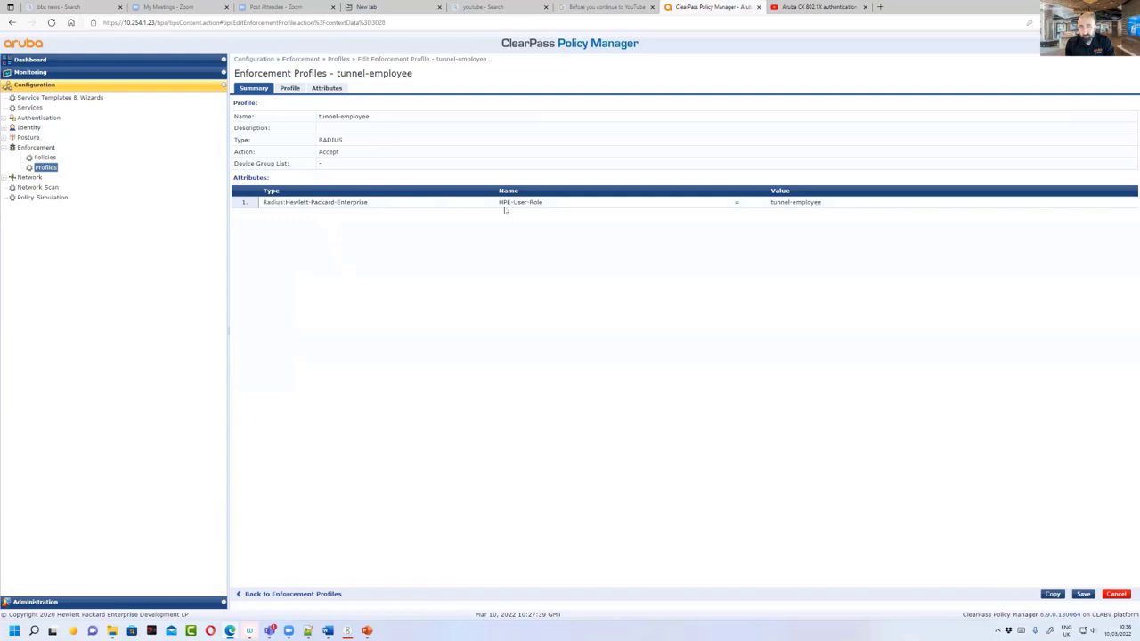
{"action": "left_click", "coordinate": [292, 90]}
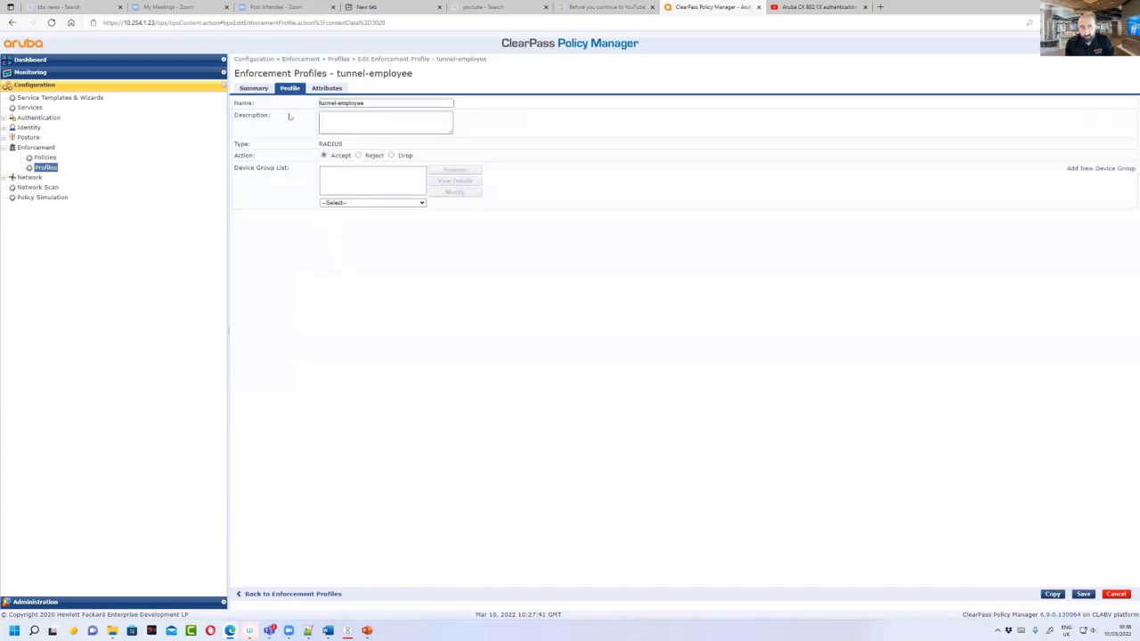
Step: Add a Radius:Aruba attribute to the tunnel-employee profile with name Aruba-User-Role and value tunnel
{"action": "left_click", "coordinate": [326, 88]}
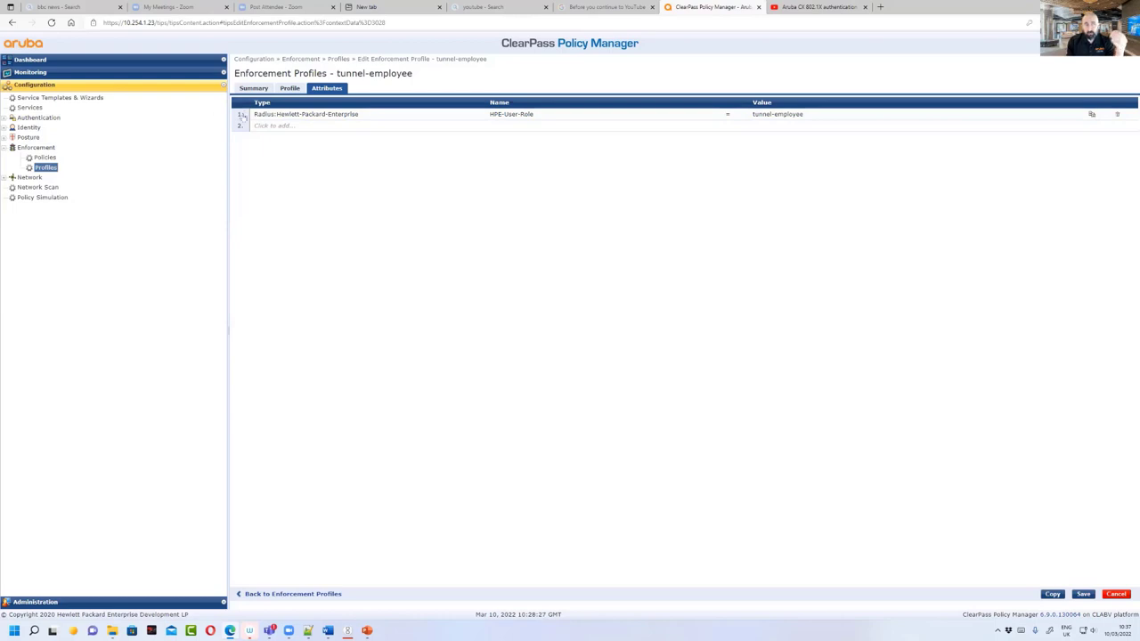
{"action": "left_click", "coordinate": [278, 126]}
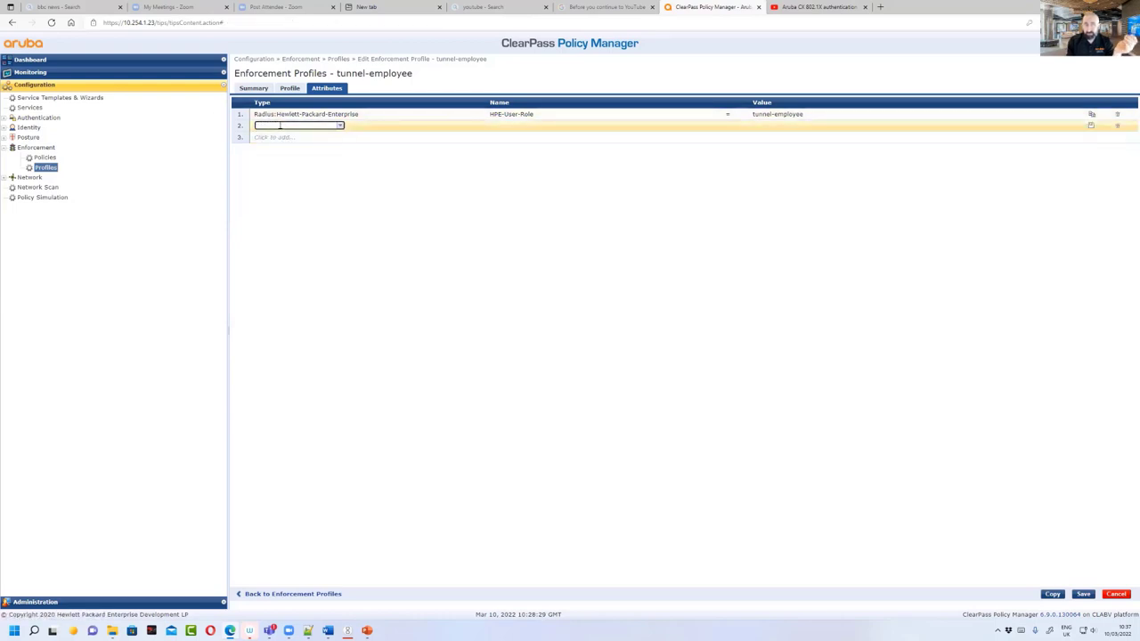
{"action": "type", "text": "rauba"}
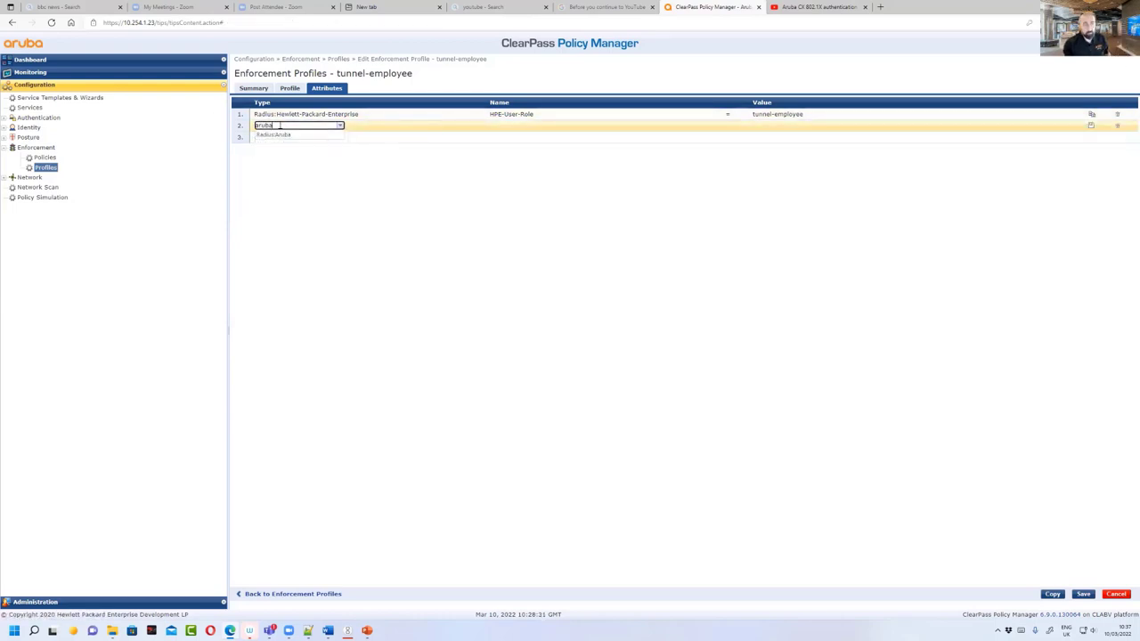
{"action": "left_click", "coordinate": [303, 135]}
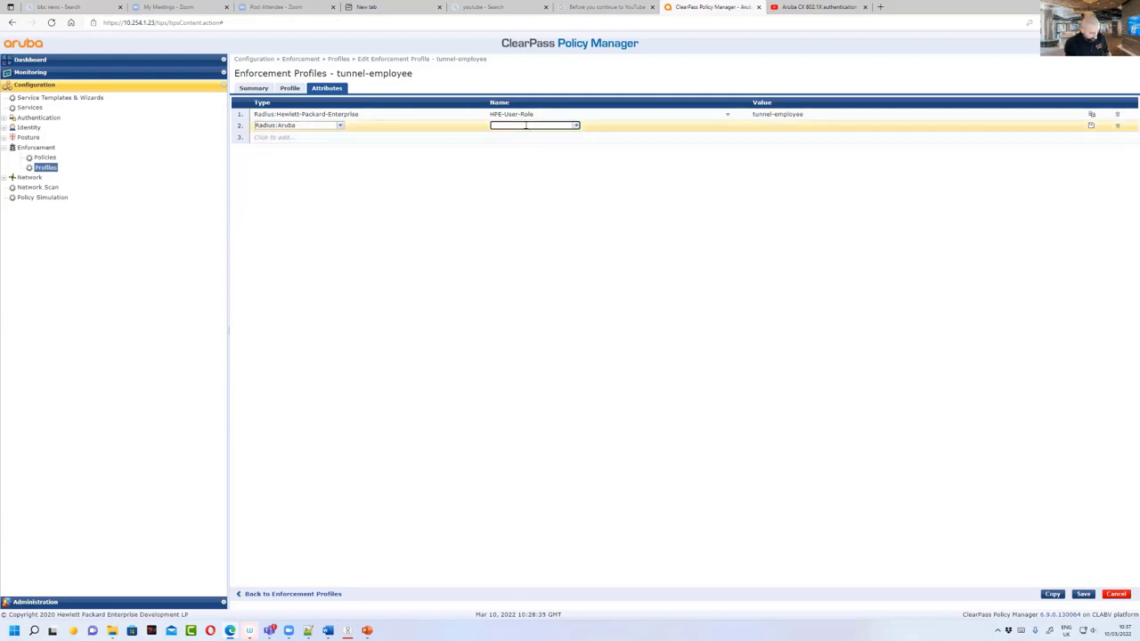
{"action": "type", "text": "aruba"}
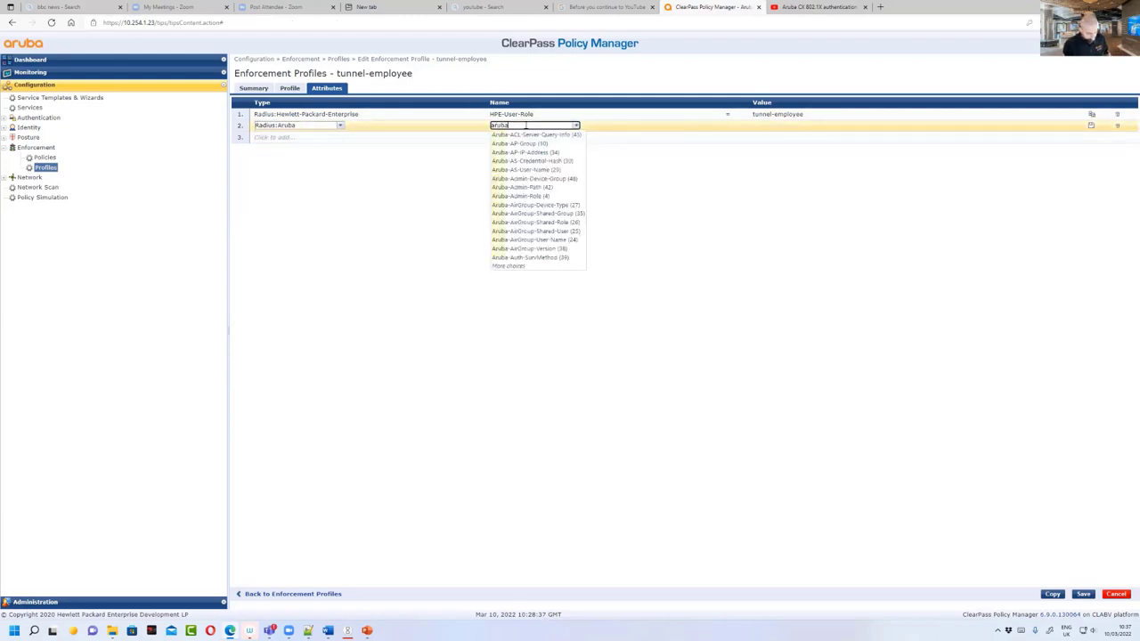
{"action": "type", "text": "-user"}
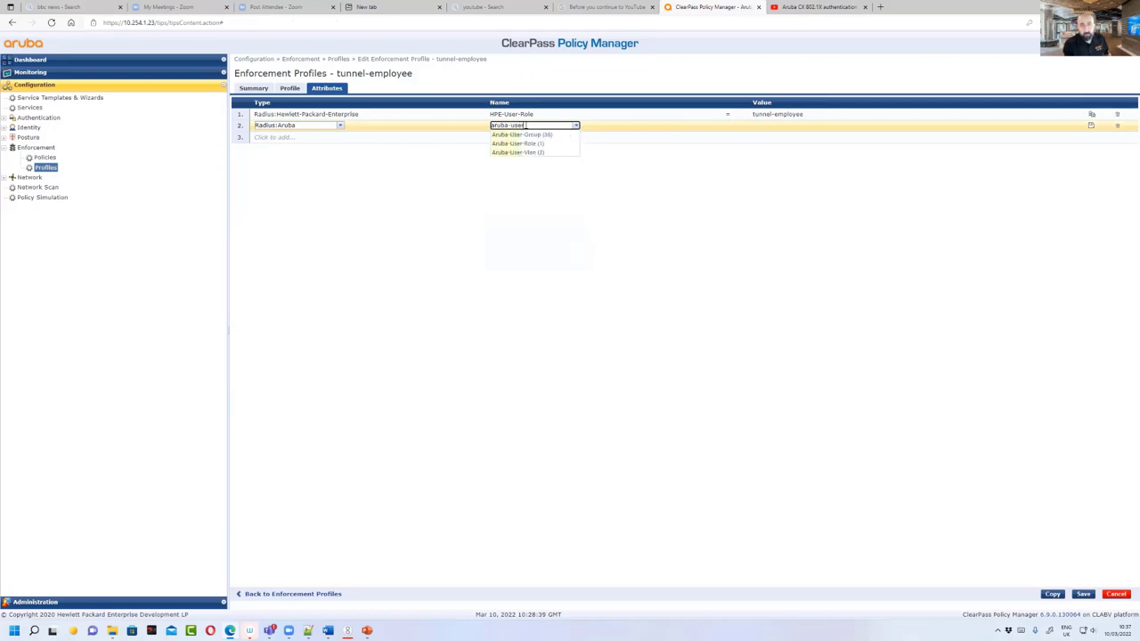
{"action": "left_click", "coordinate": [546, 143]}
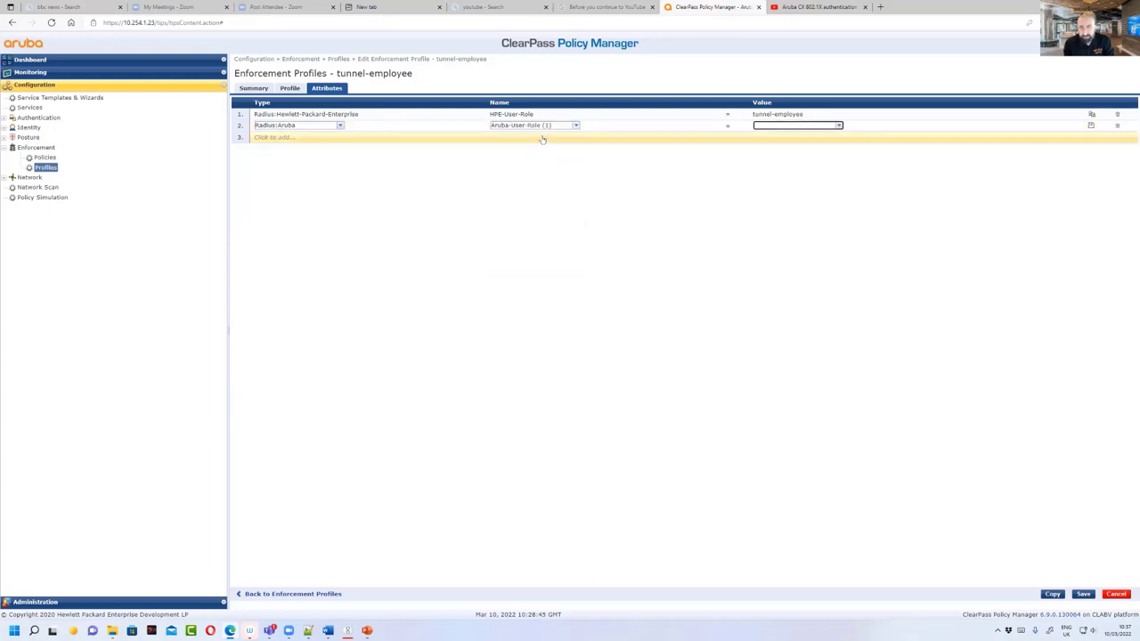
{"action": "left_click", "coordinate": [837, 126]}
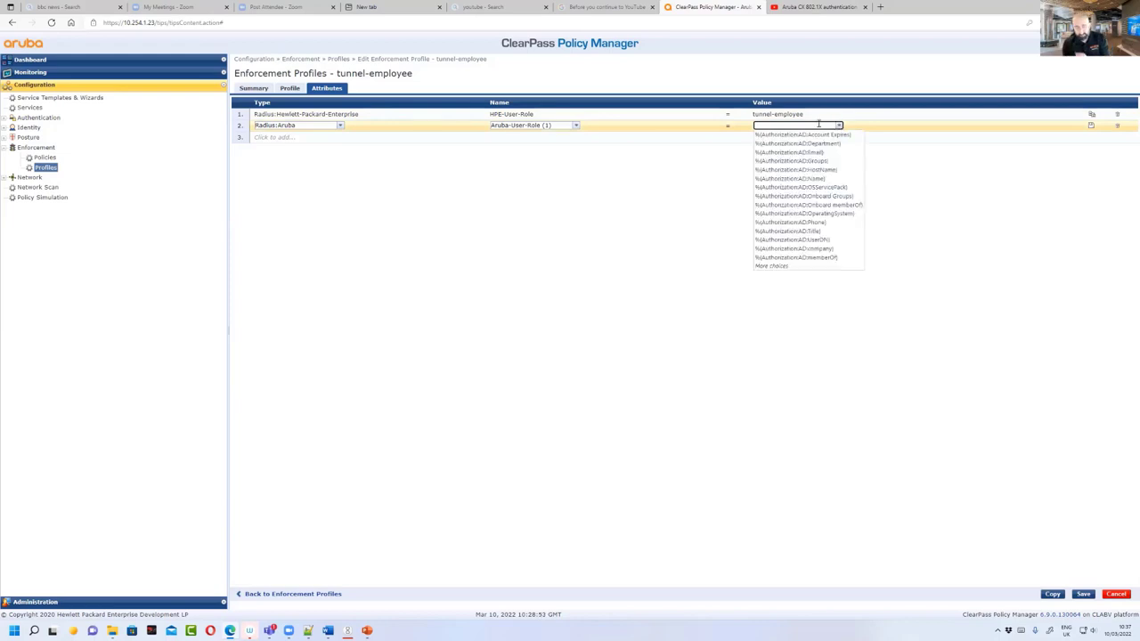
{"action": "type", "text": "tunnel"}
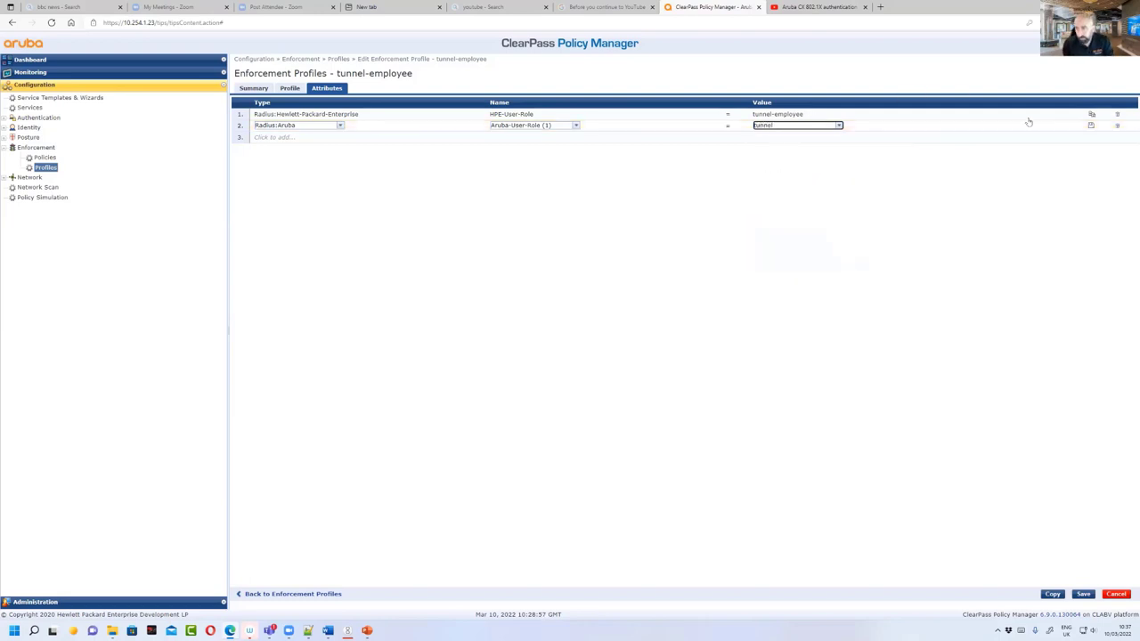
{"action": "left_click", "coordinate": [1090, 126]}
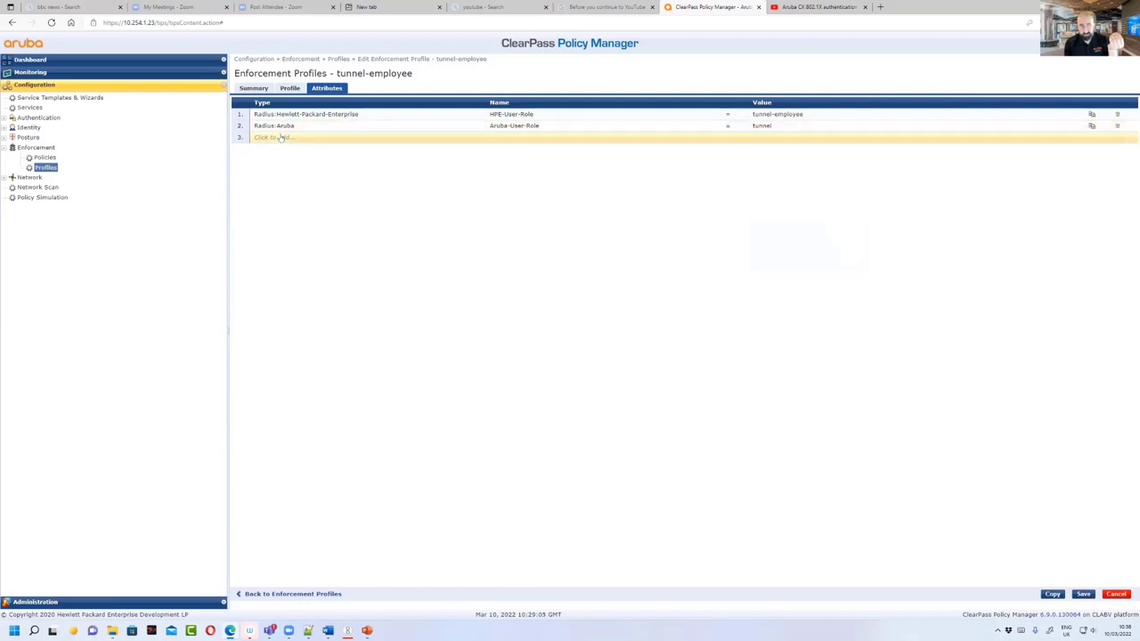
{"action": "left_click", "coordinate": [527, 116]}
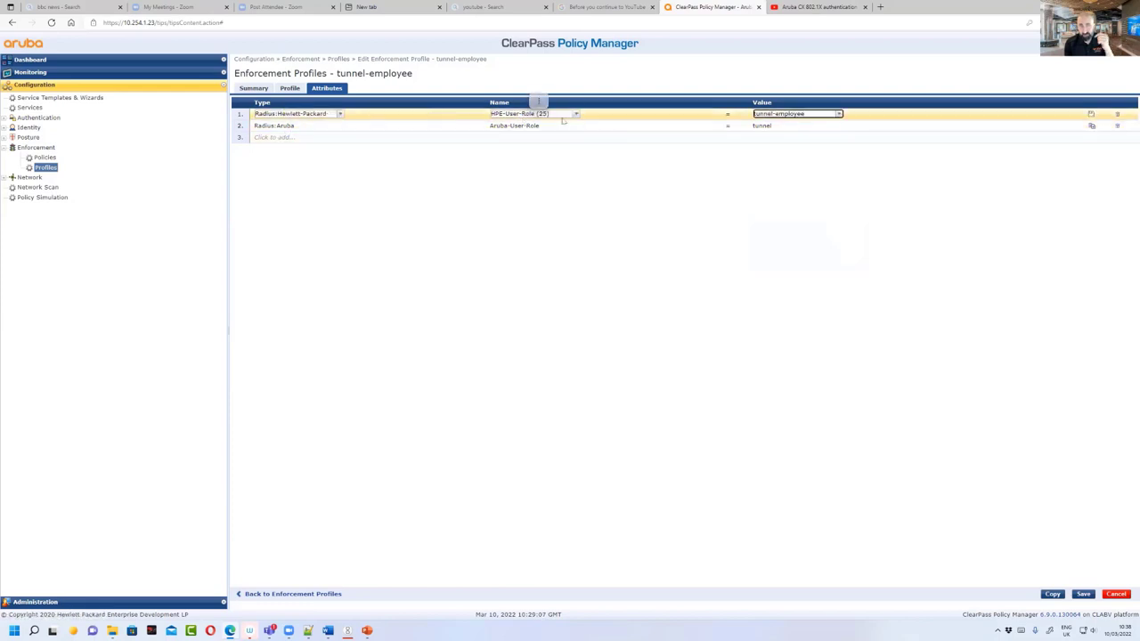
{"action": "left_click", "coordinate": [535, 126]}
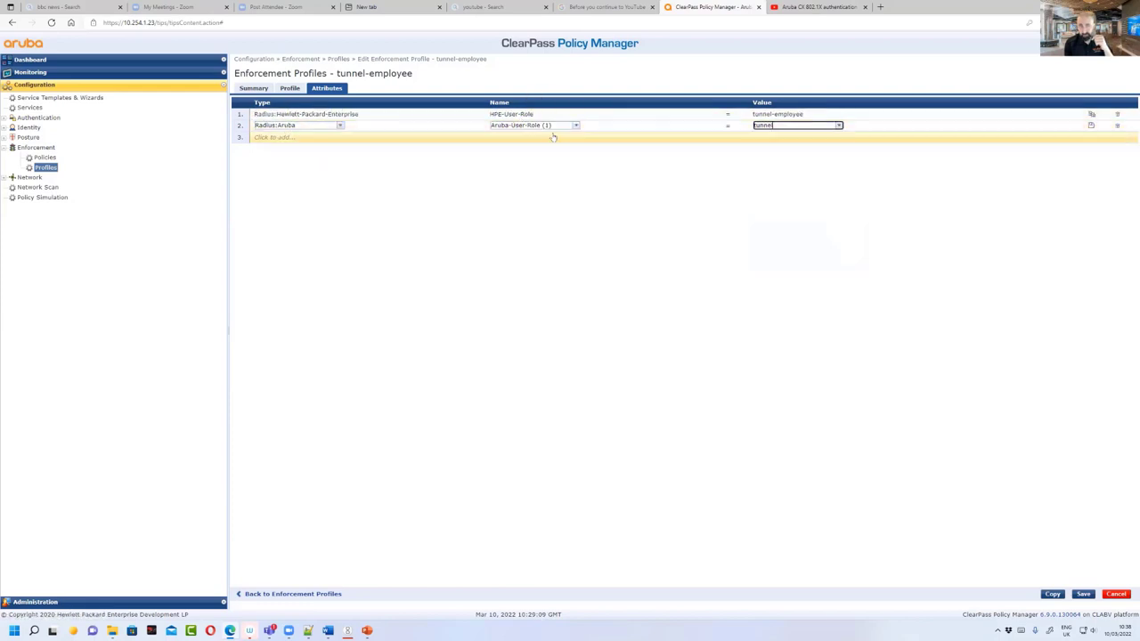
{"action": "left_click", "coordinate": [535, 165]}
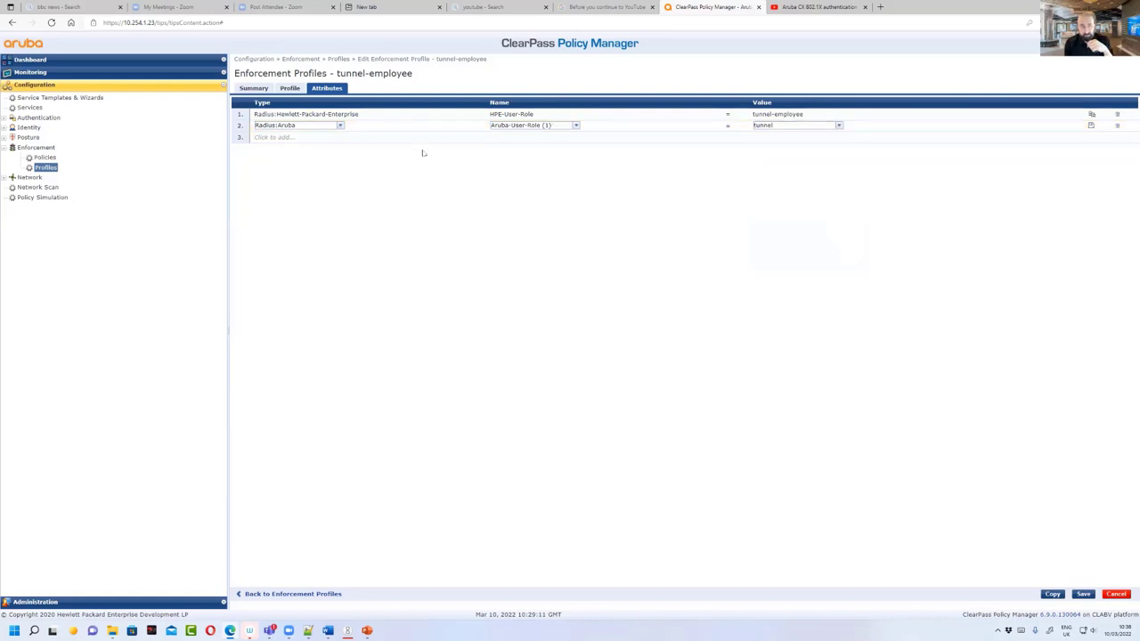
Step: Add a Radius:Cisco attribute to the tunnel-employee profile with name Cisco-AVPair and value %{Authorization:AD:Account Expires}
{"action": "left_click", "coordinate": [287, 140]}
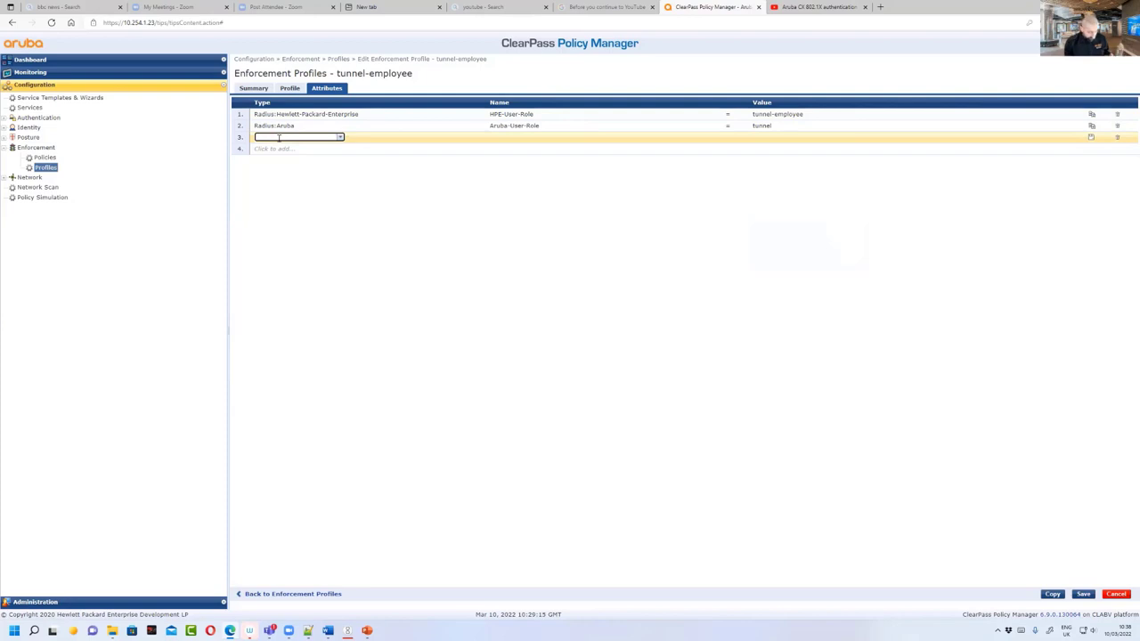
{"action": "type", "text": "Cis"}
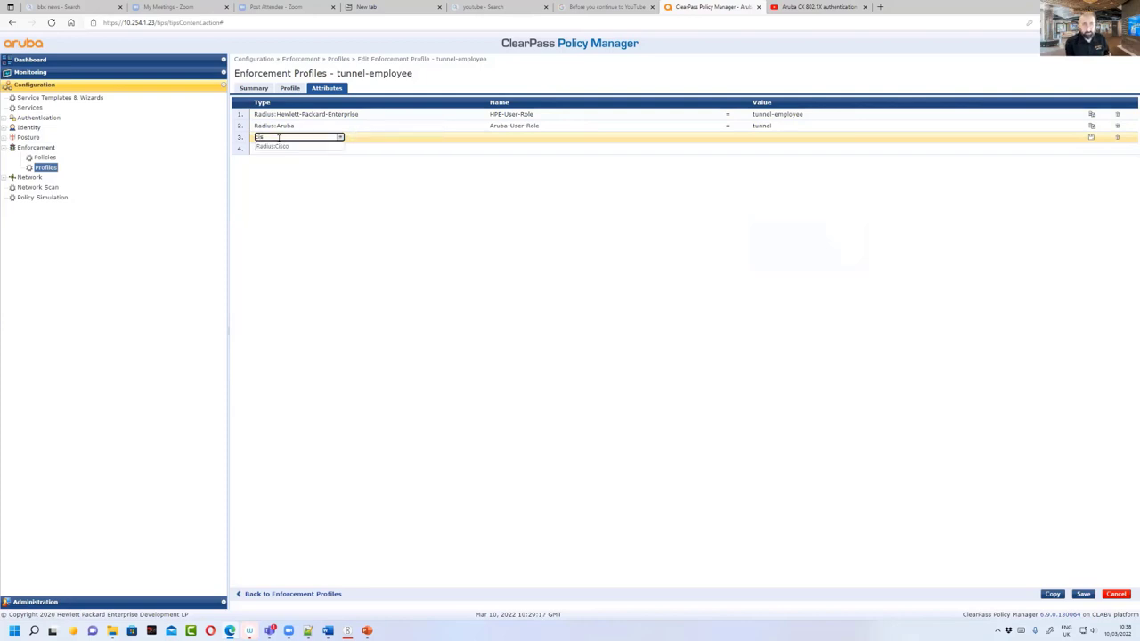
{"action": "left_click", "coordinate": [273, 146]}
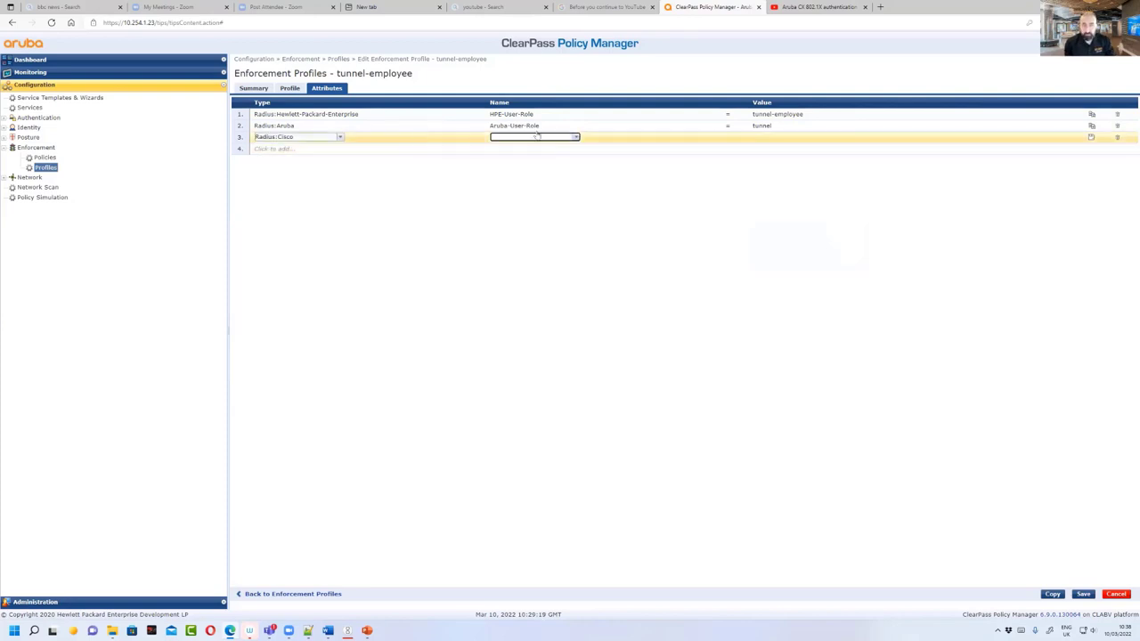
{"action": "left_click", "coordinate": [577, 137]}
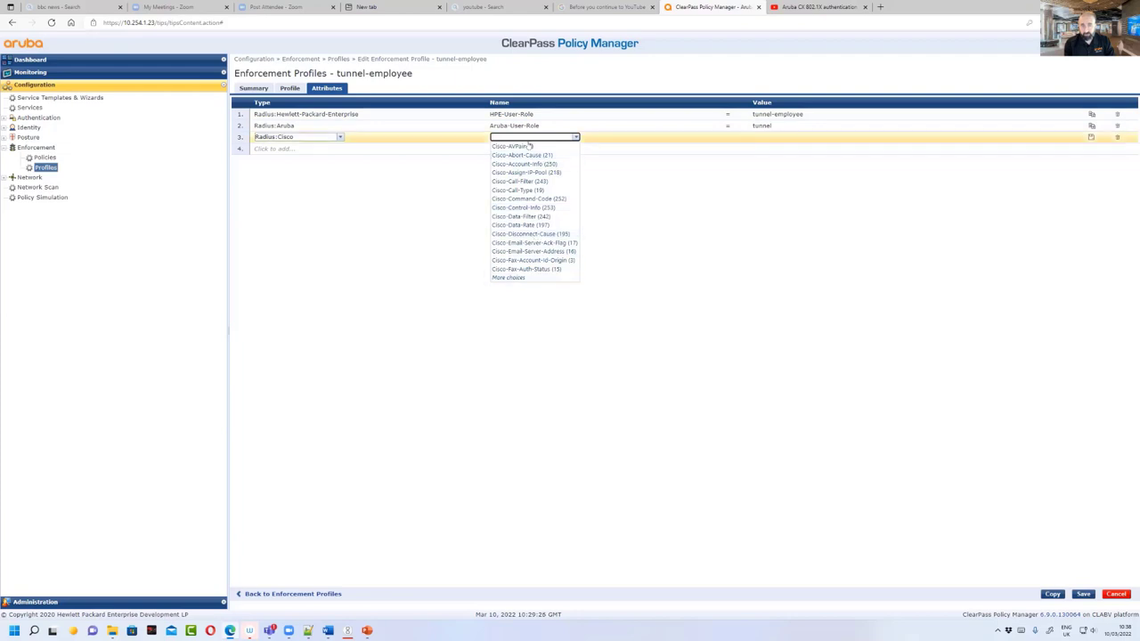
{"action": "left_click", "coordinate": [527, 146]}
{"action": "left_click", "coordinate": [839, 138]}
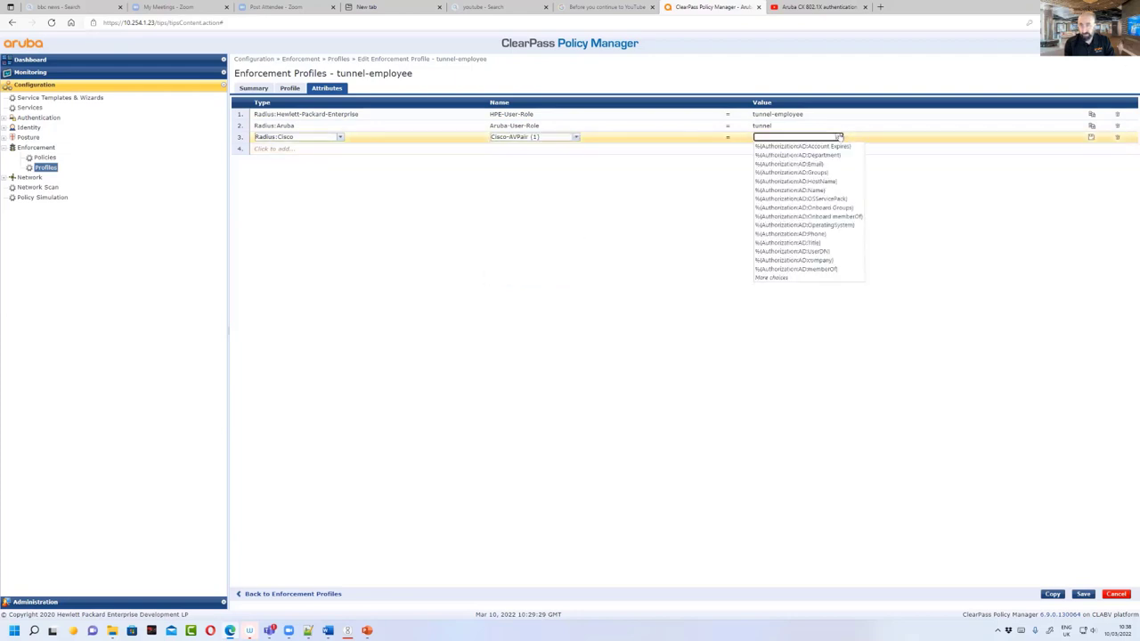
{"action": "left_click", "coordinate": [825, 148]}
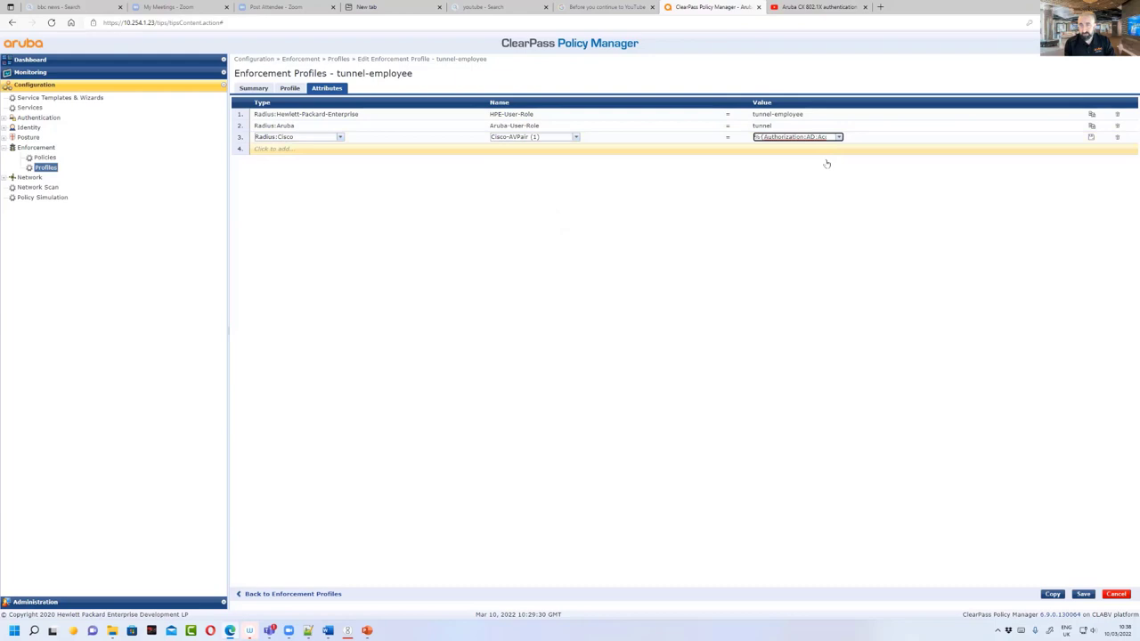
{"action": "left_click", "coordinate": [1091, 137]}
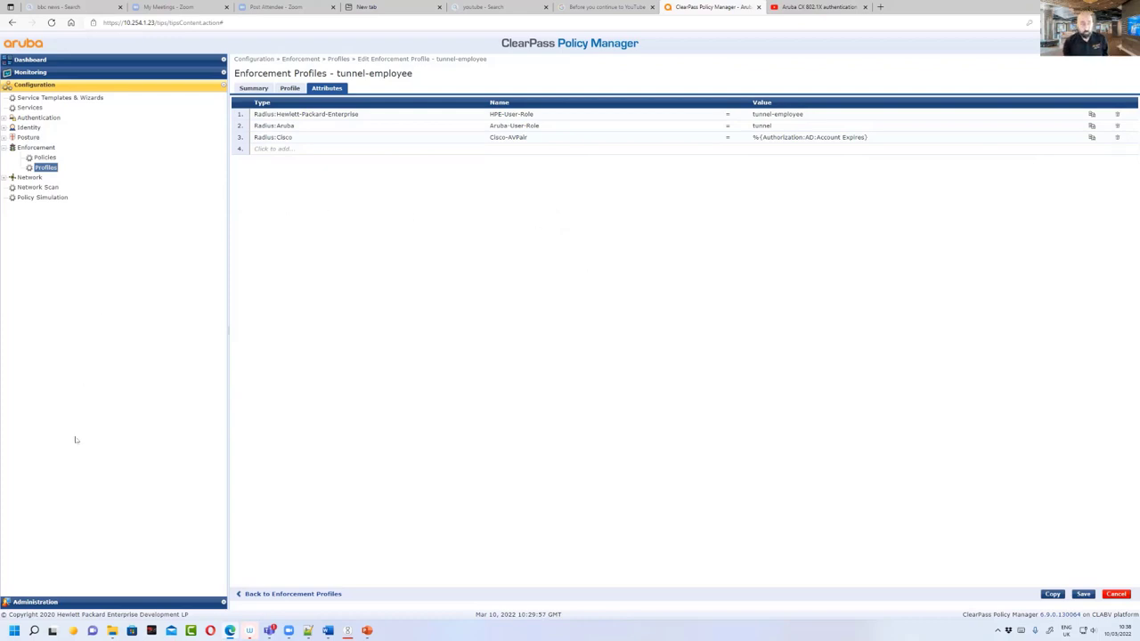
Step: Discard the unsaved enforcement profile changes and open the server configuration of CPPM69 to view its system settings and AD domains
{"action": "left_click", "coordinate": [39, 602]}
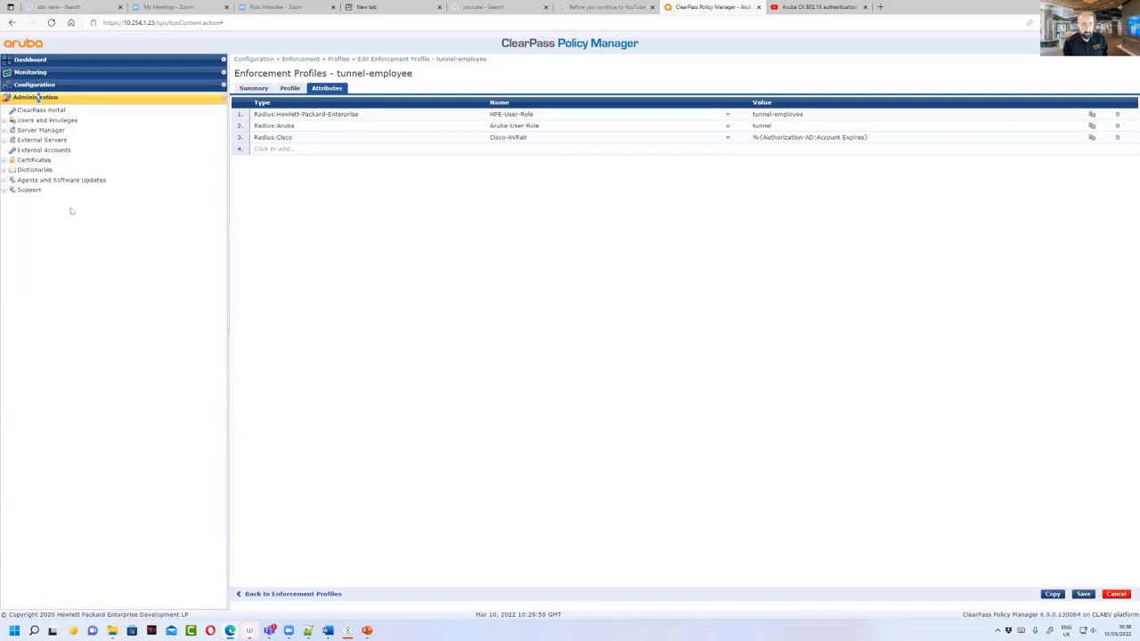
{"action": "left_click", "coordinate": [27, 132]}
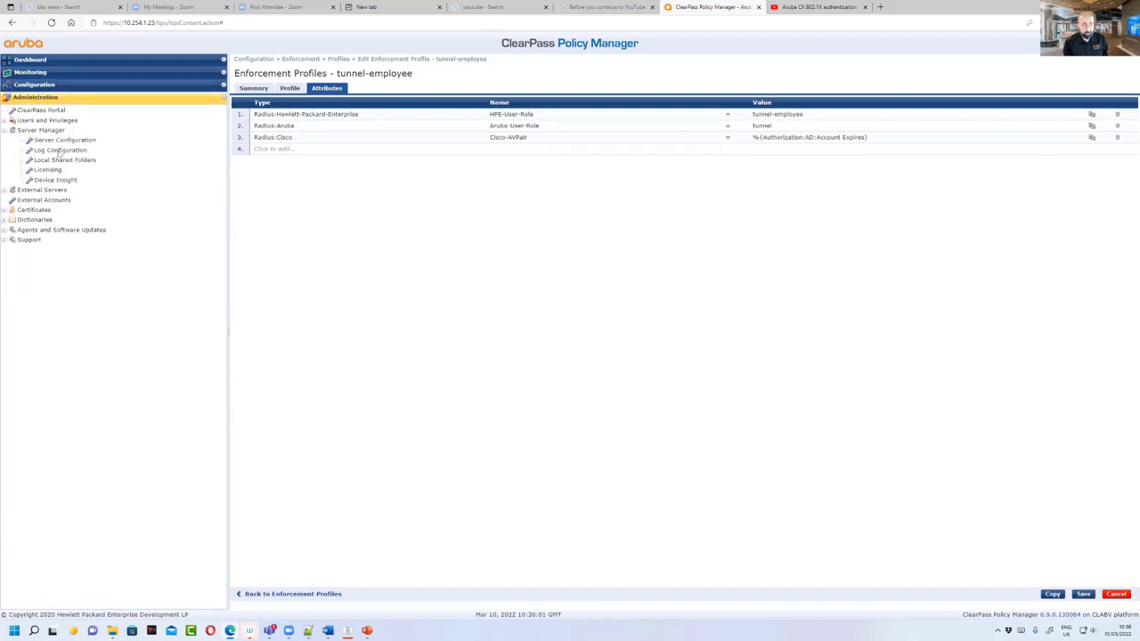
{"action": "left_click", "coordinate": [76, 140]}
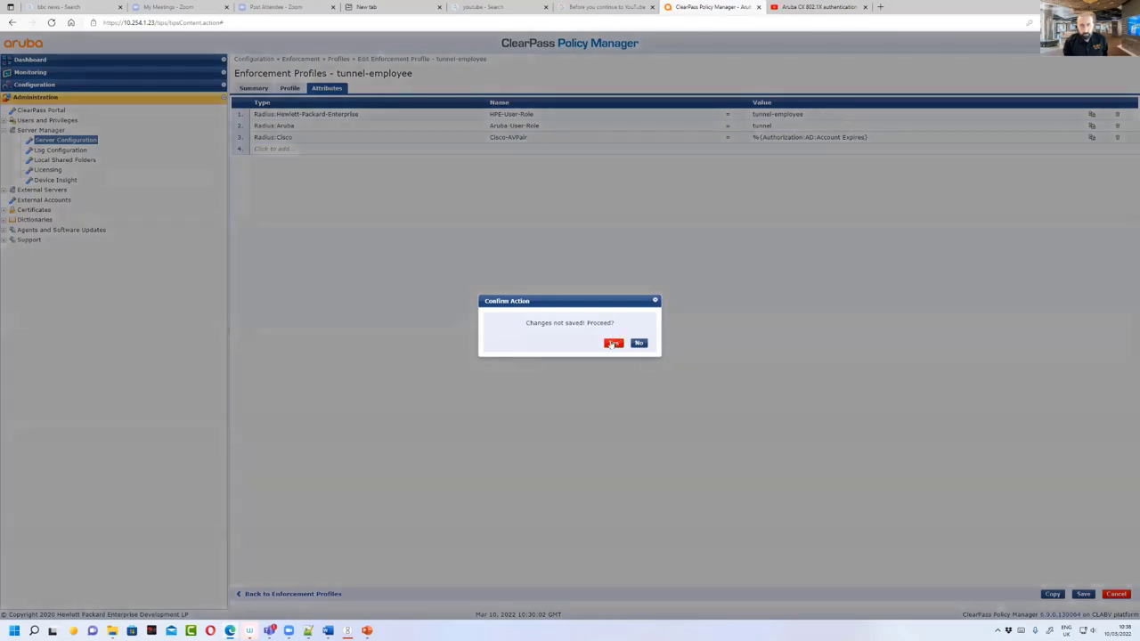
{"action": "left_click", "coordinate": [614, 343]}
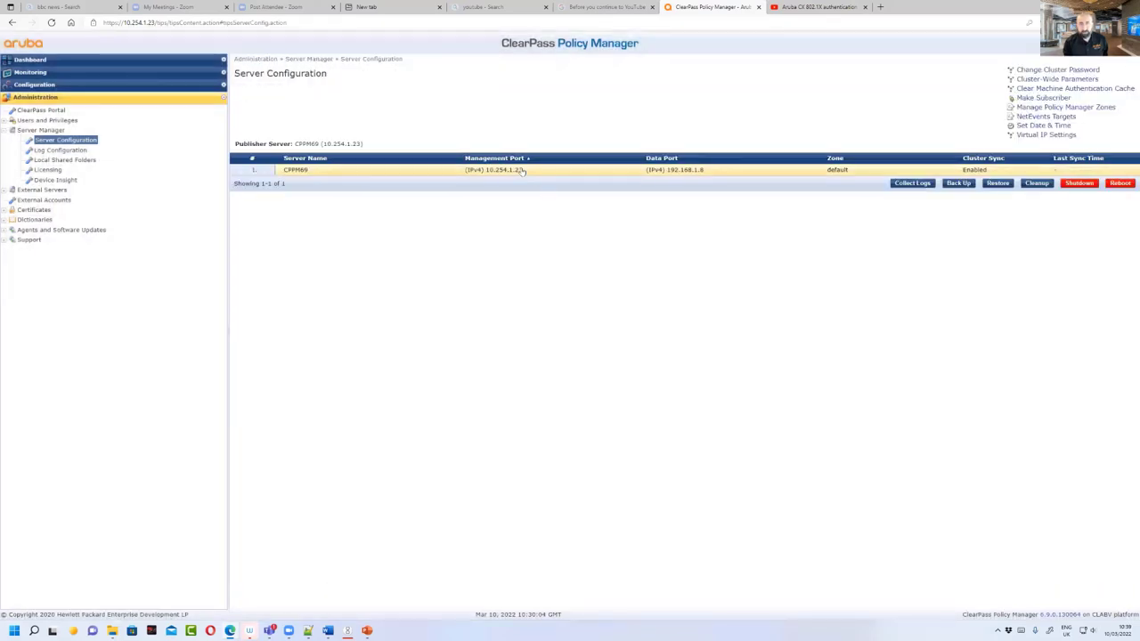
{"action": "left_click", "coordinate": [523, 170]}
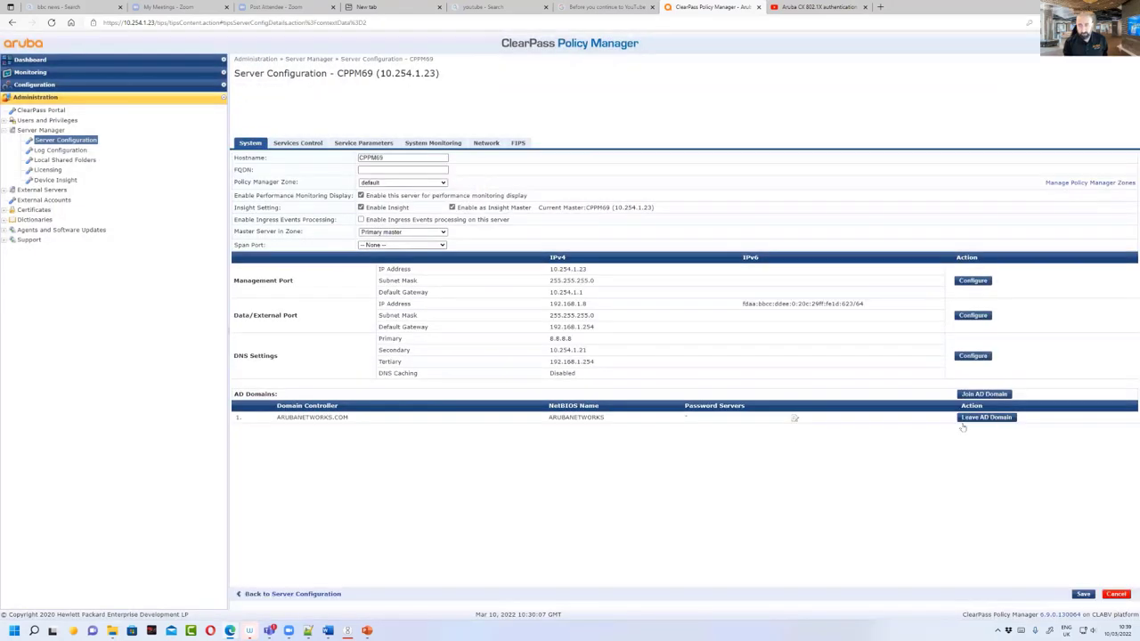